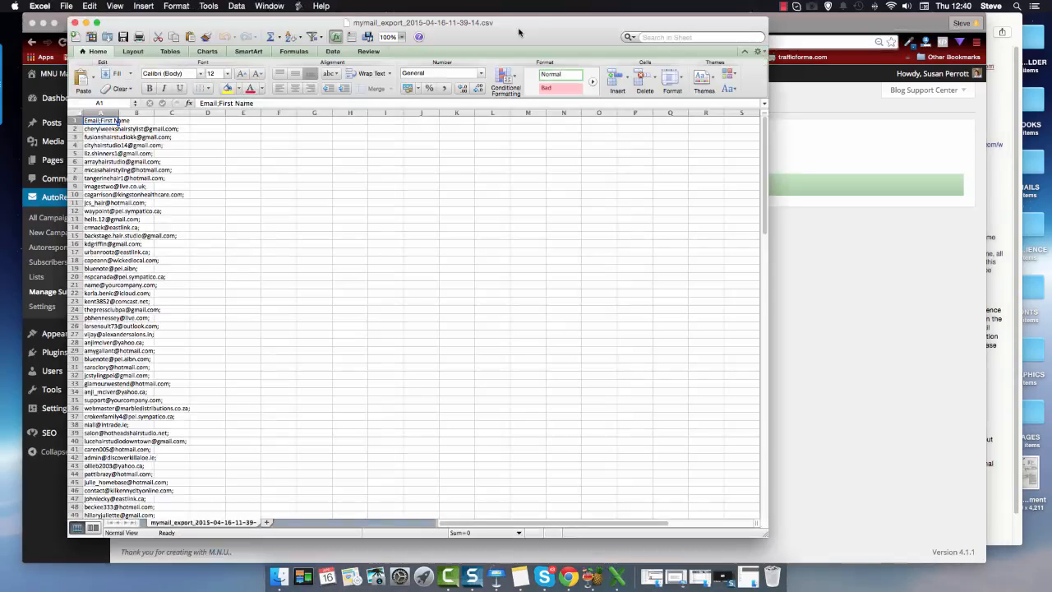
# Step: Widen column A to about 42.67 (9.21 centimeters) so the exported e-mail addresses fit, and look through the list
pyautogui.moveTo(513, 33); pyautogui.dragTo(667, 33)
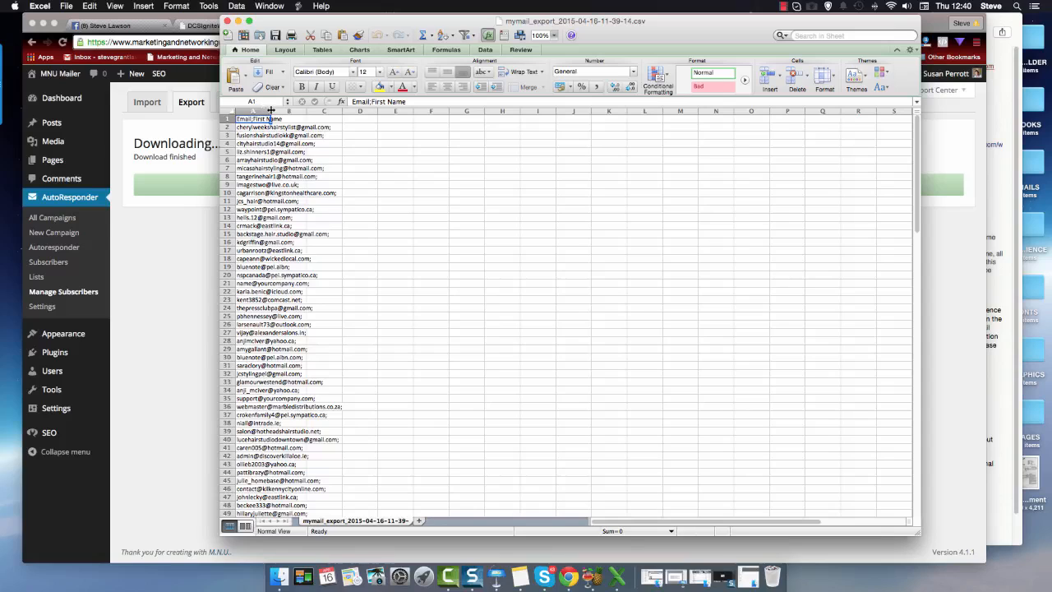
pyautogui.moveTo(278, 110); pyautogui.dragTo(379, 115)
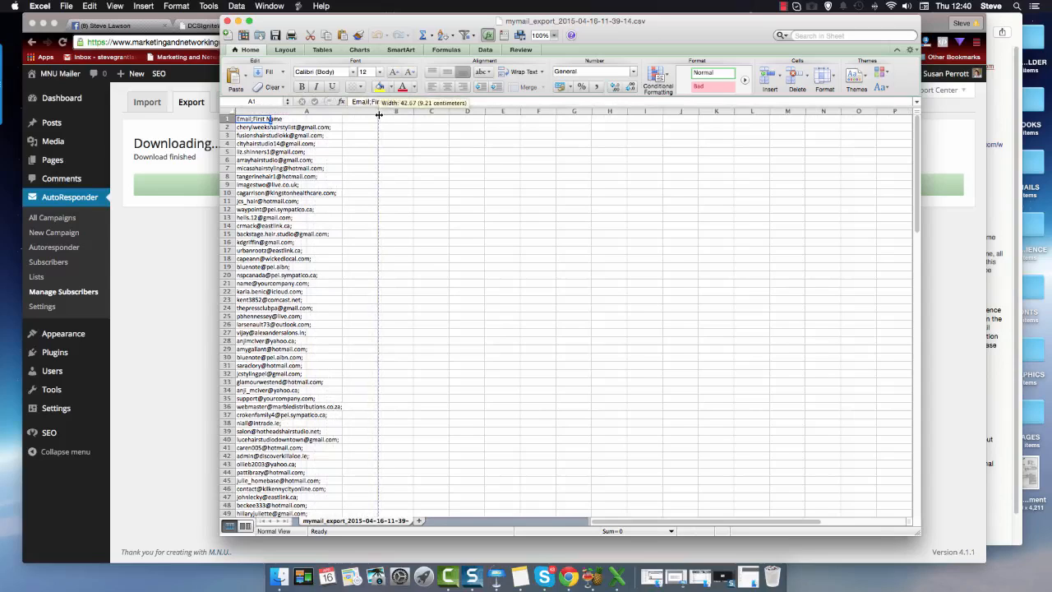
pyautogui.moveTo(379, 115); pyautogui.dragTo(379, 115)
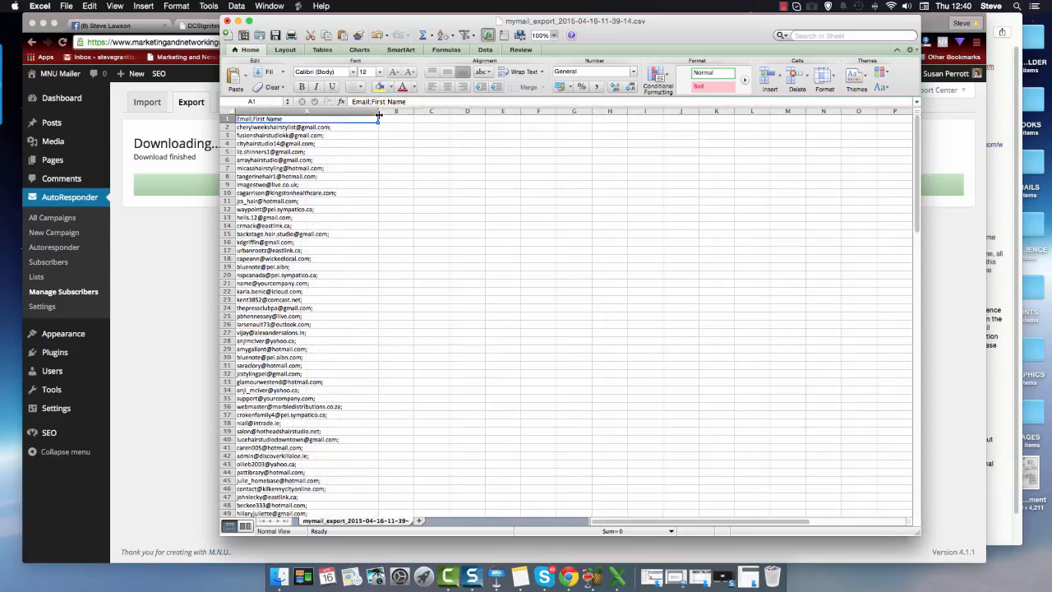
pyautogui.scroll(-9, 338, 274)
pyautogui.scroll(-11, 338, 274)
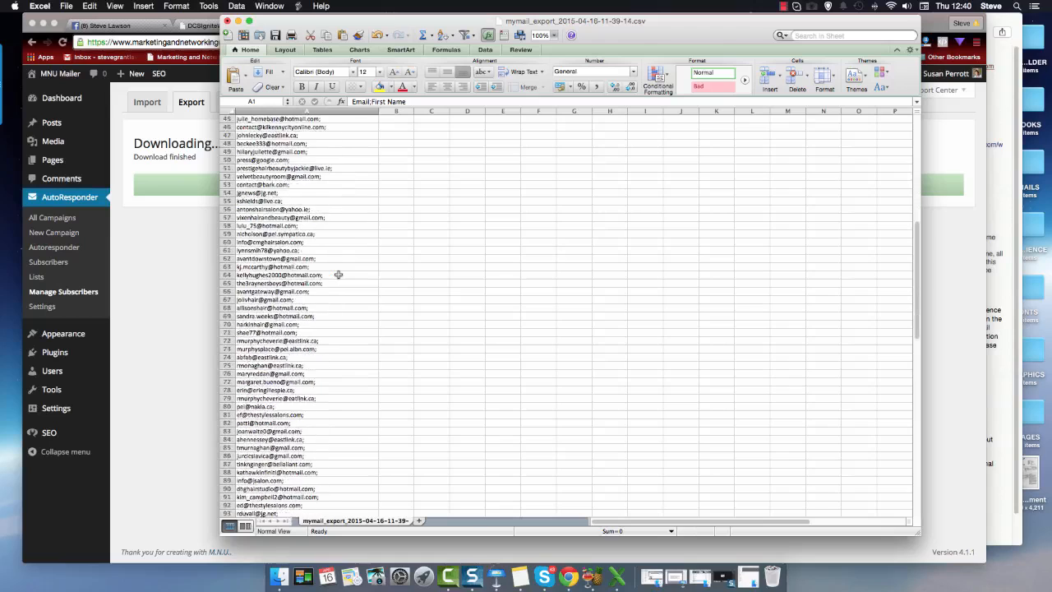
pyautogui.scroll(20, 338, 273)
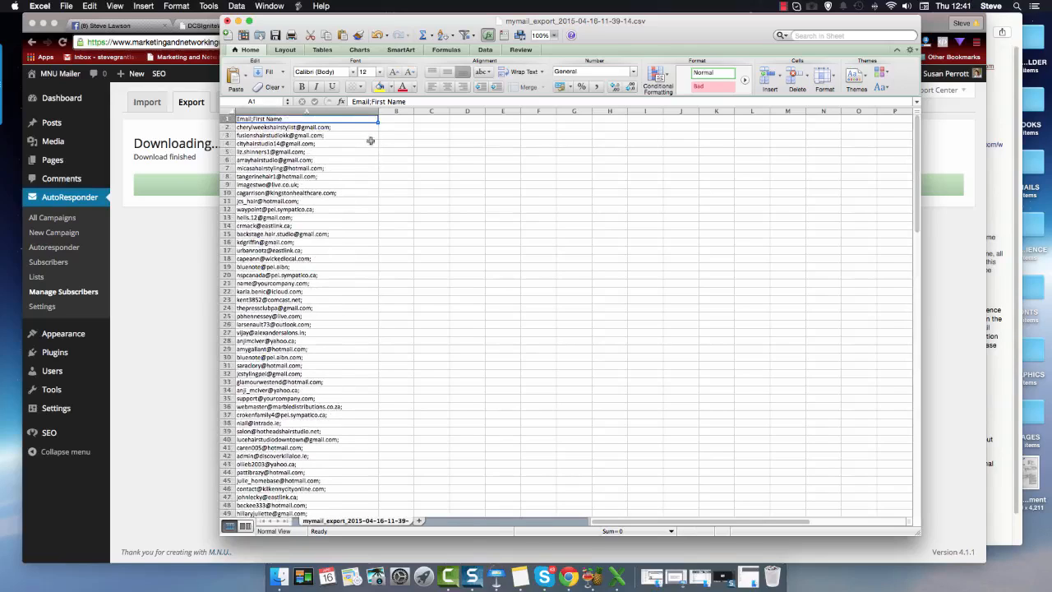
# Step: Split column A with Text to Columns, delimited by tab, semicolon and space, treating consecutive delimiters as one, with destination $A$1
pyautogui.click(271, 127)
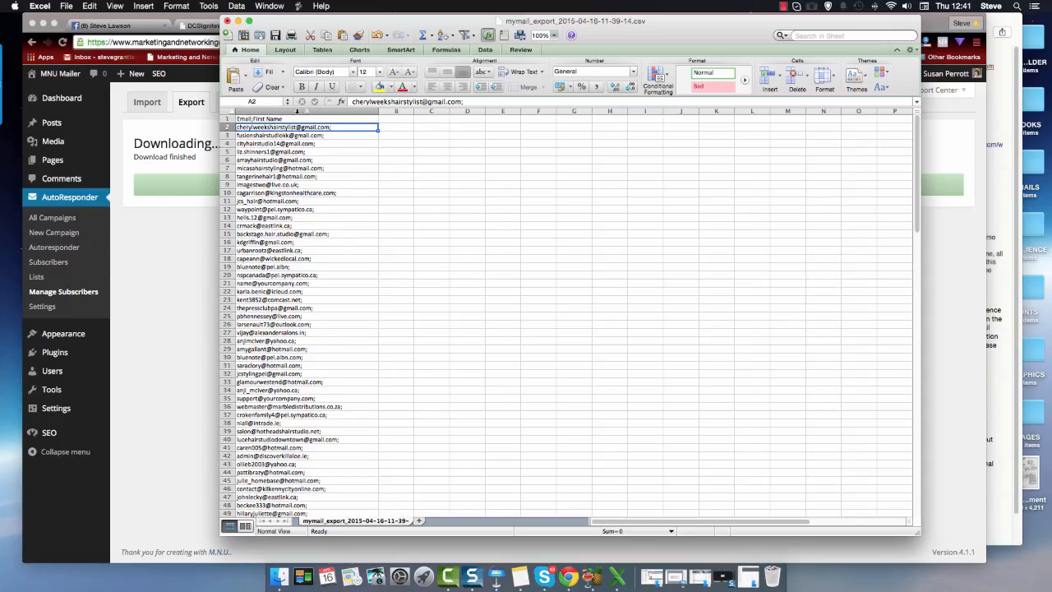
pyautogui.click(297, 111)
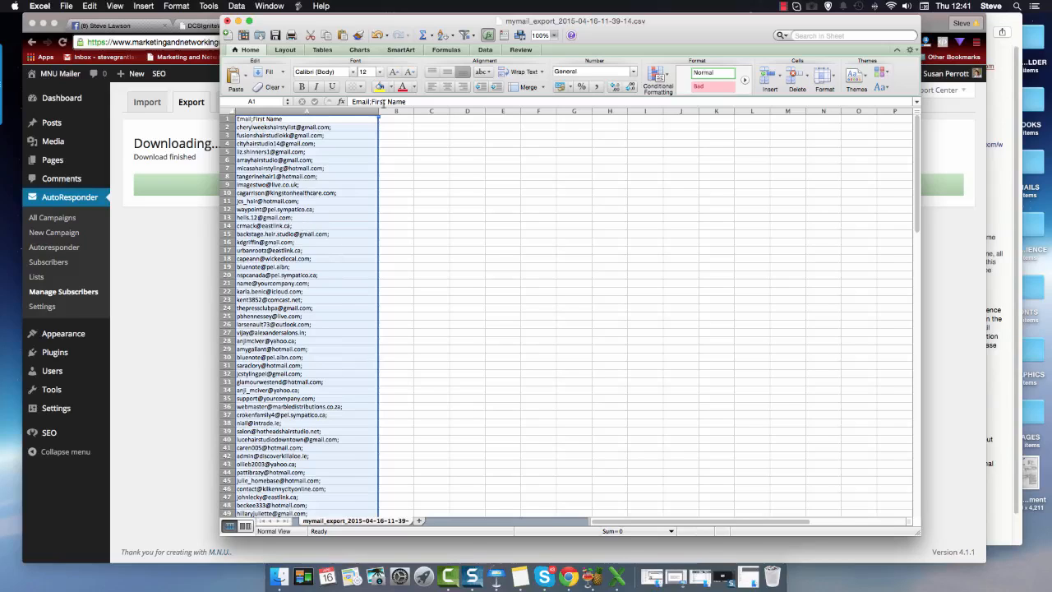
pyautogui.click(485, 50)
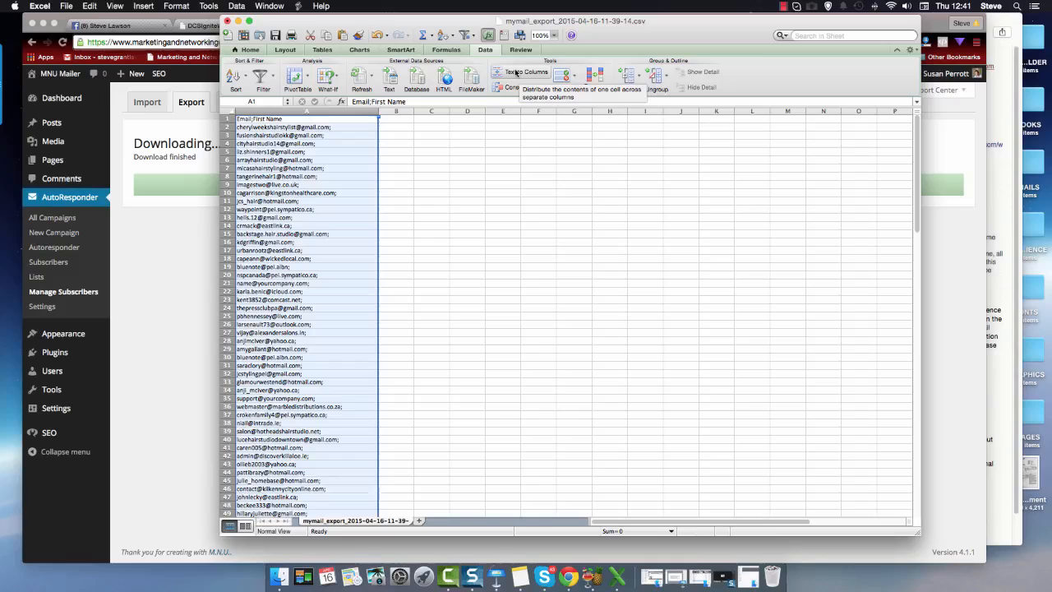
pyautogui.click(516, 73)
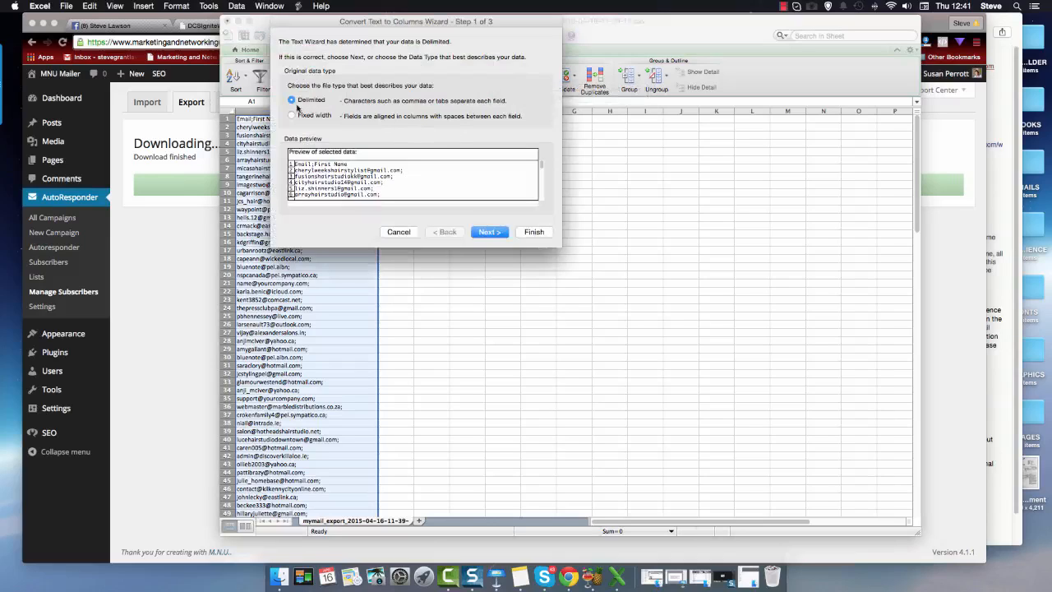
pyautogui.click(488, 233)
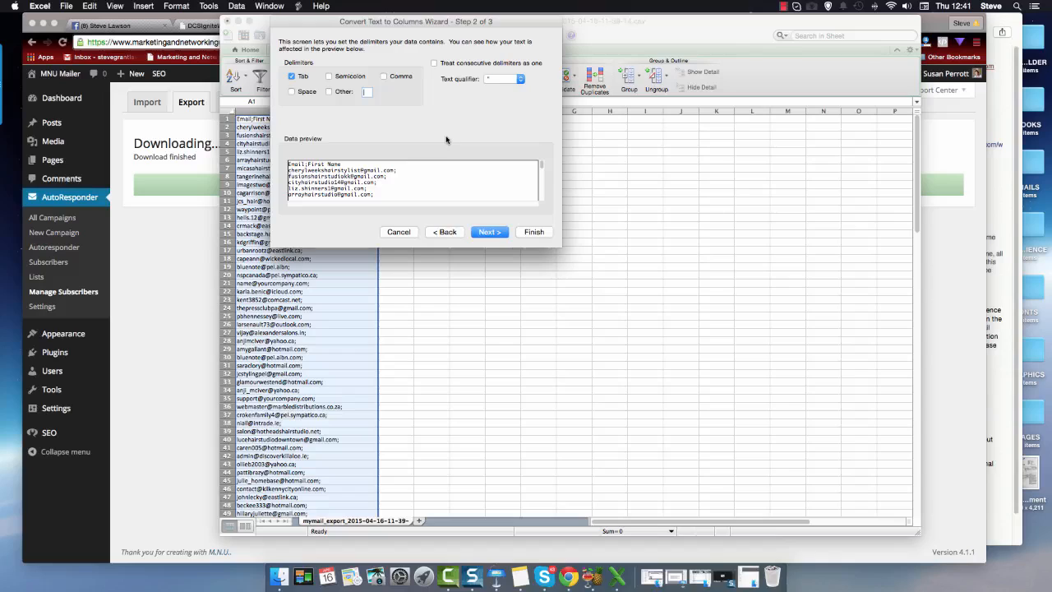
pyautogui.click(329, 76)
pyautogui.click(292, 92)
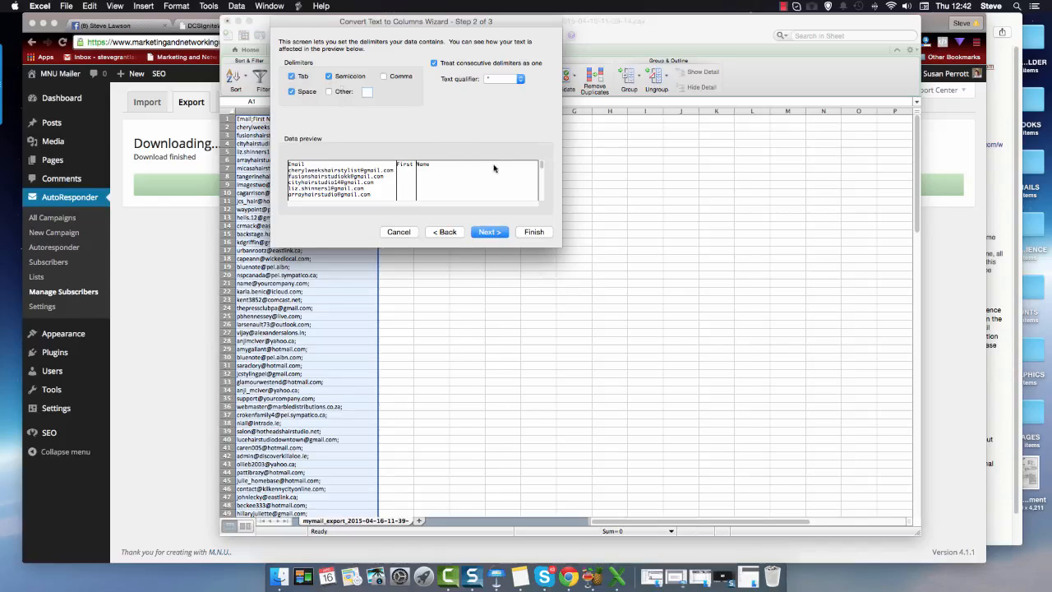
pyautogui.click(486, 233)
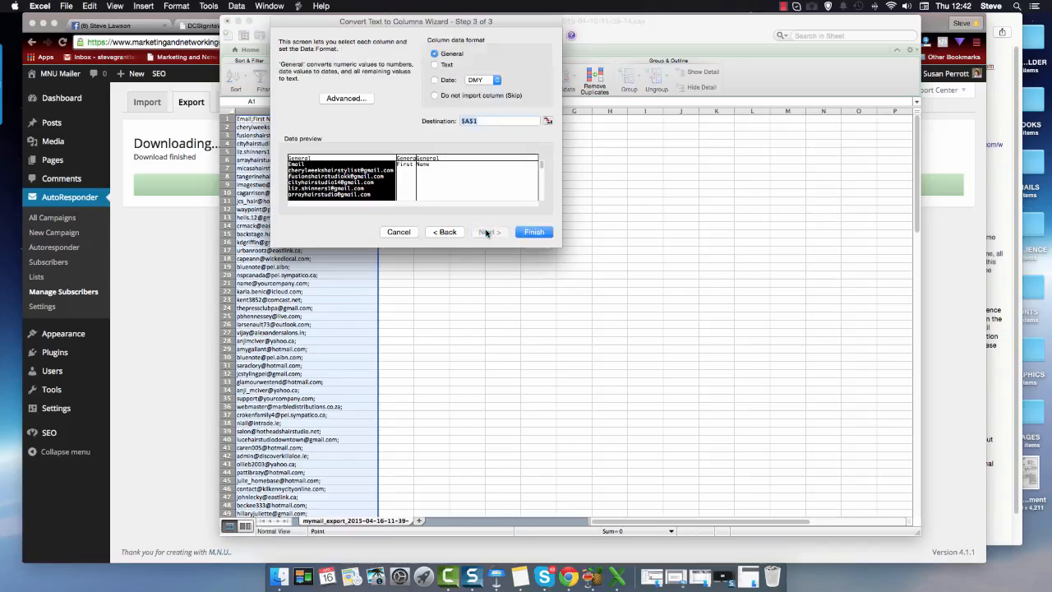
pyautogui.click(535, 233)
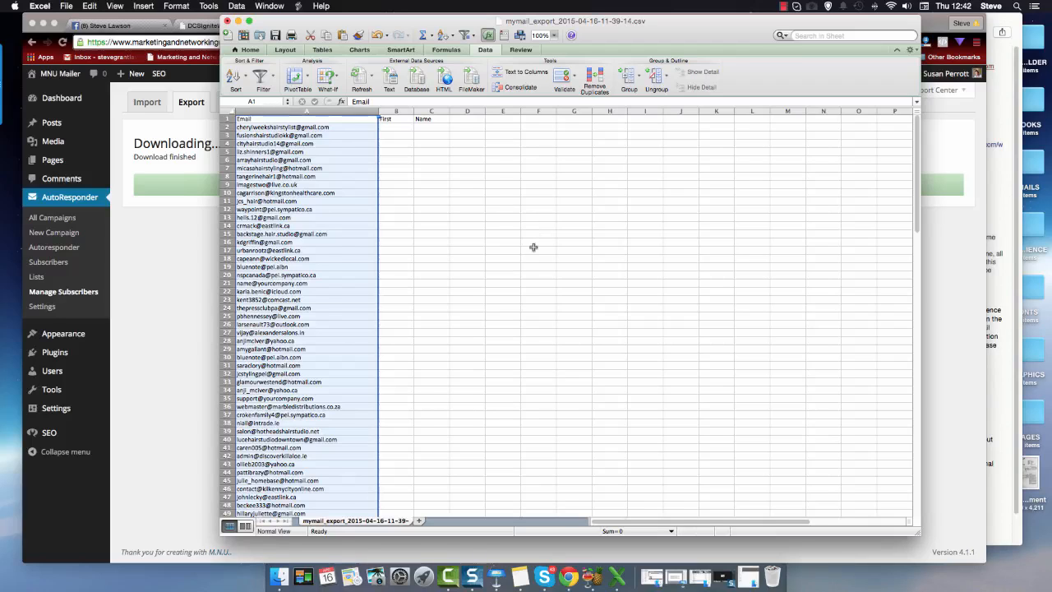
# Step: Save the cleaned list to the Desktop as "Test Subscriber List" in Comma Separated Values (.csv) format, accepting the format's limitations
pyautogui.scroll(-15, 534, 239)
pyautogui.scroll(-5, 533, 247)
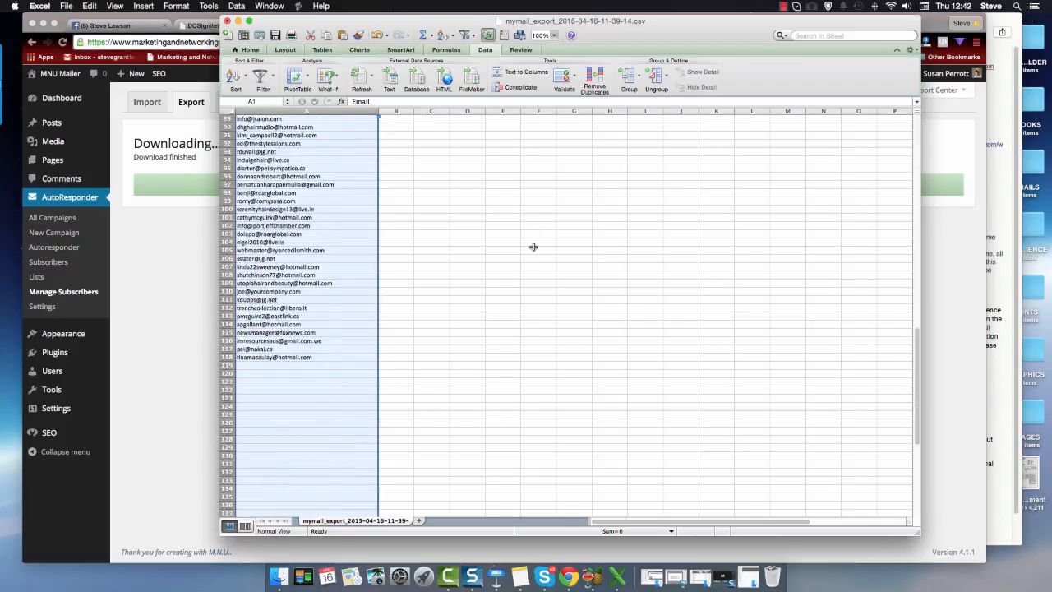
pyautogui.scroll(20, 533, 247)
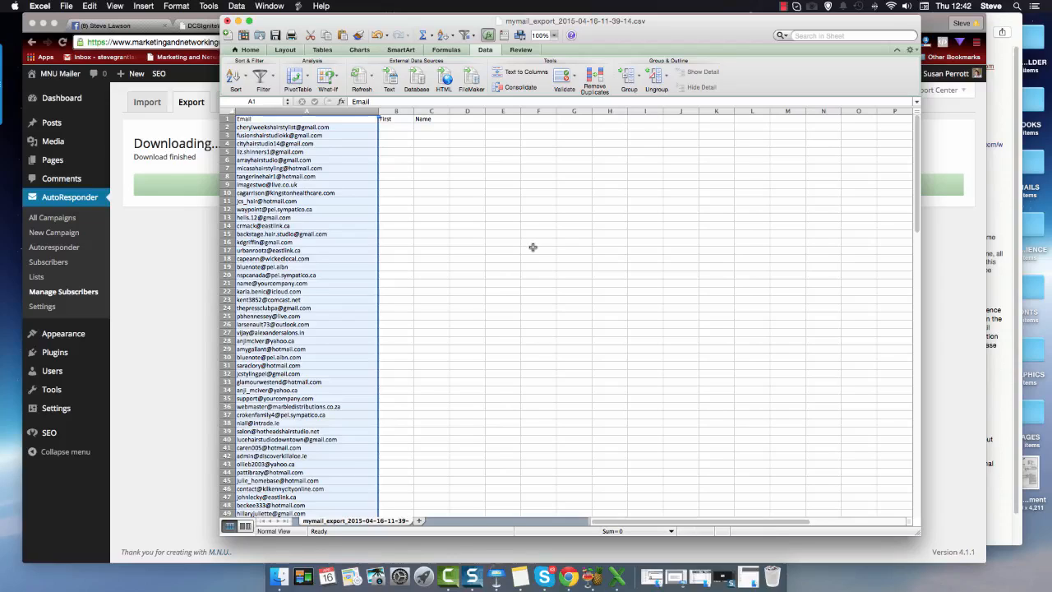
pyautogui.click(68, 7)
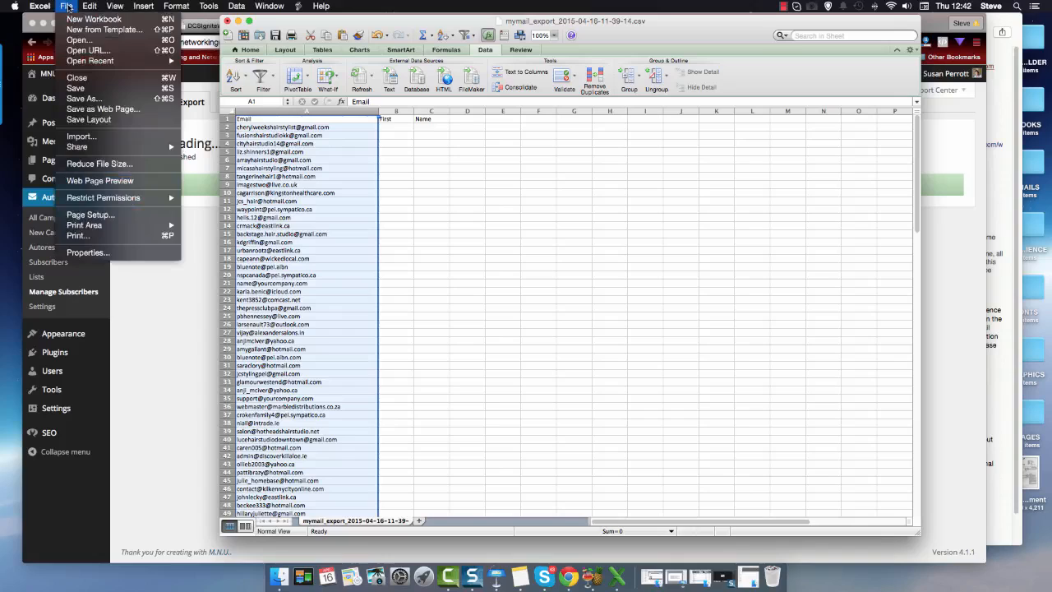
pyautogui.click(78, 99)
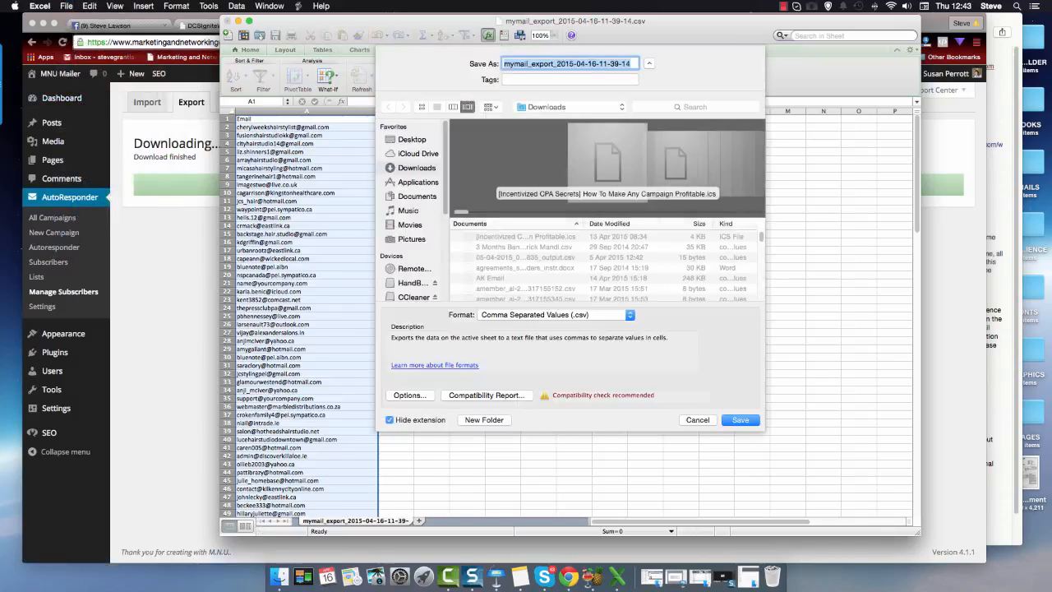
pyautogui.write('T')
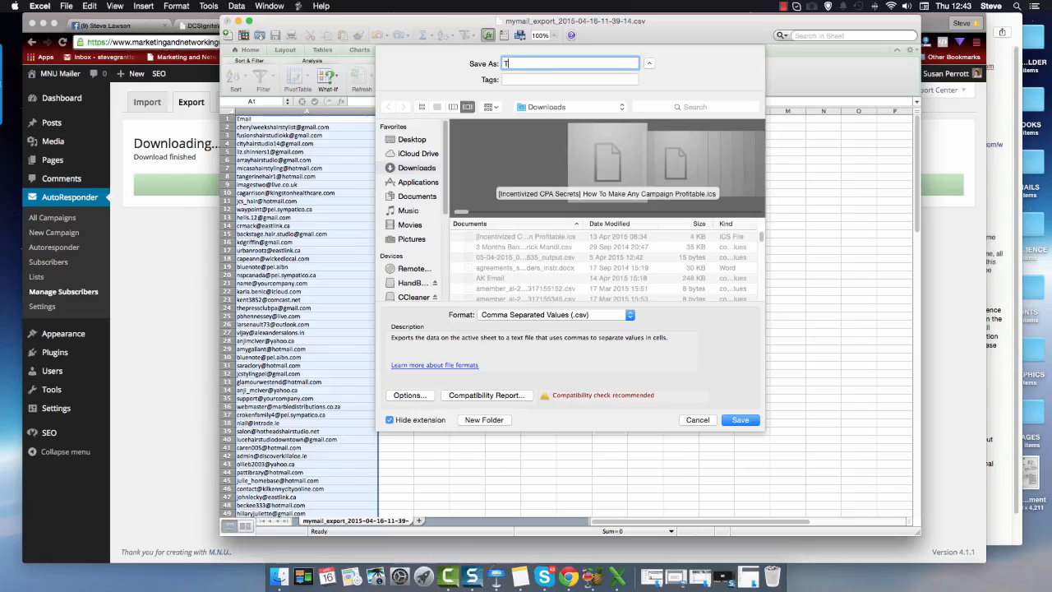
pyautogui.write('est Su')
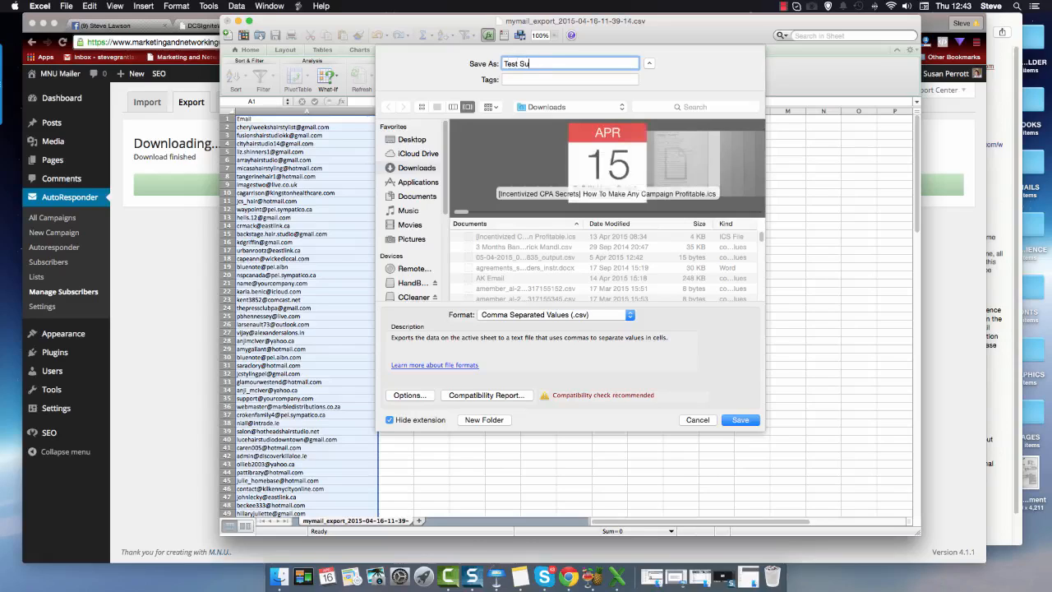
pyautogui.write('bscriber List')
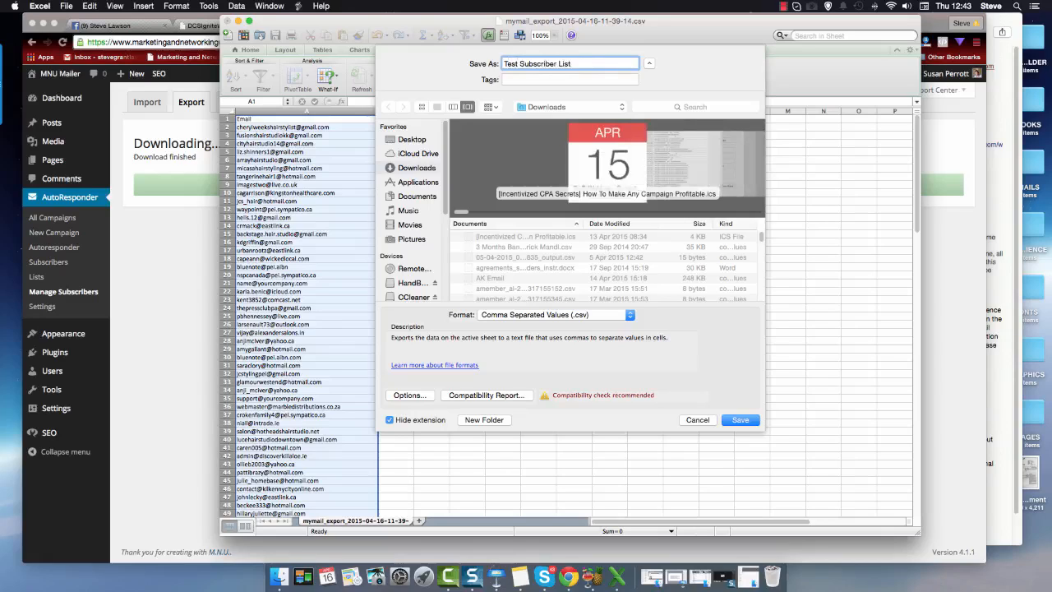
pyautogui.click(403, 140)
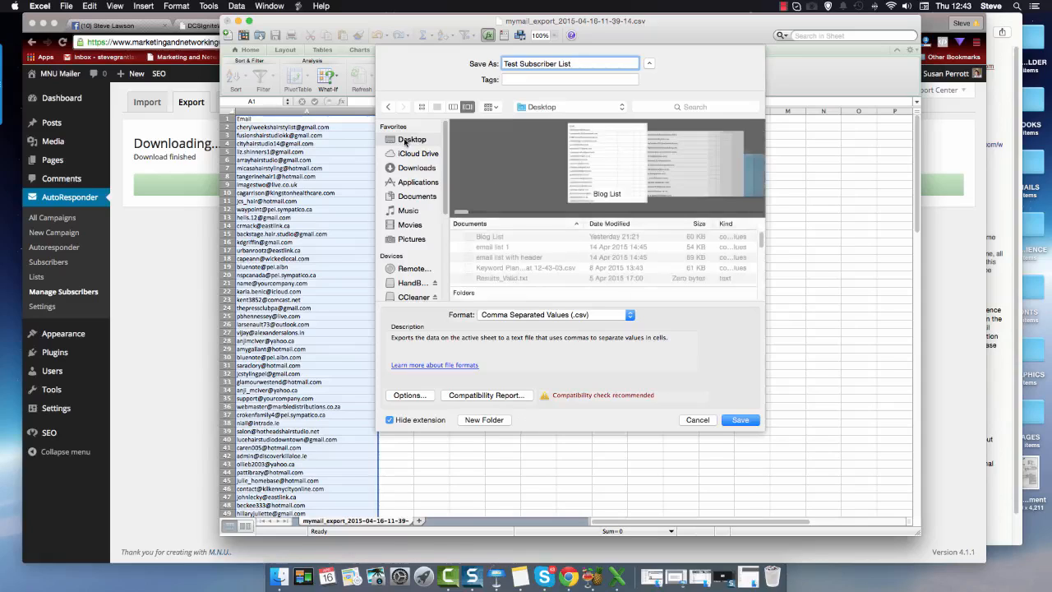
pyautogui.click(741, 421)
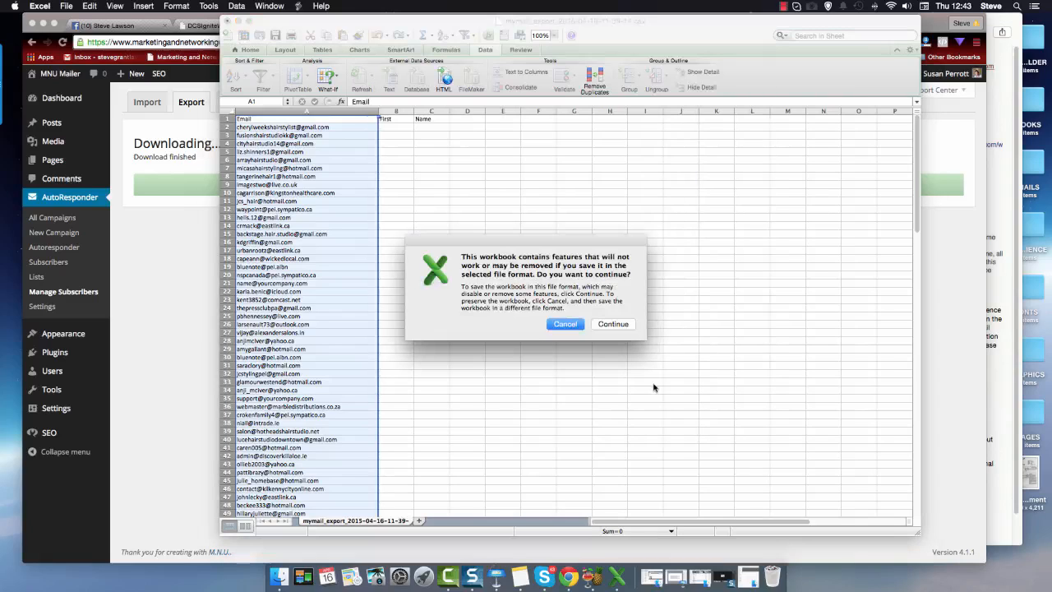
pyautogui.click(613, 324)
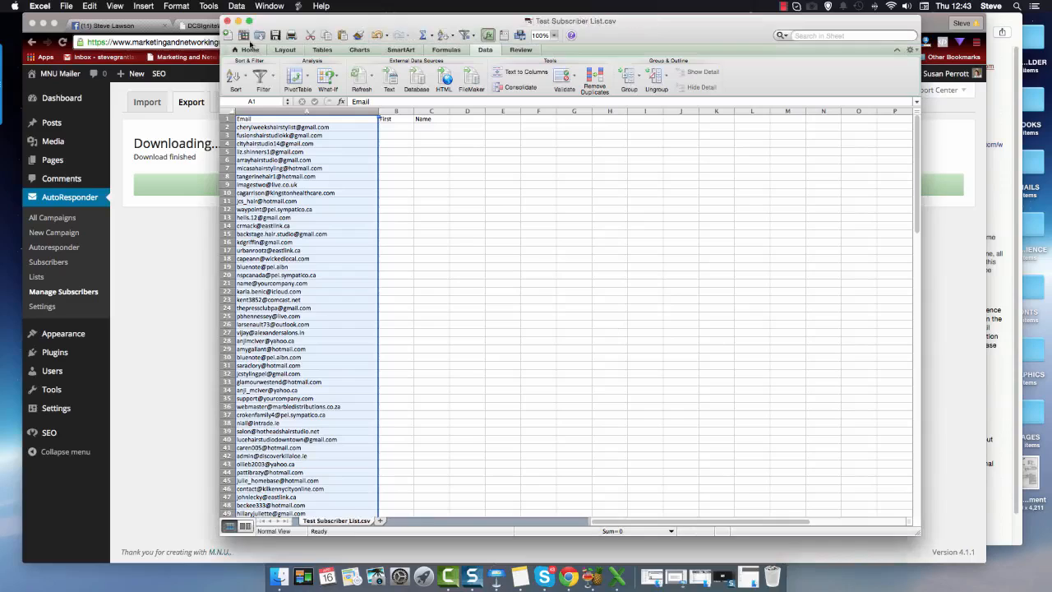
# Step: Close the Test Subscriber List workbook, saving its changes and keeping the CSV format
pyautogui.click(227, 23)
pyautogui.click(663, 94)
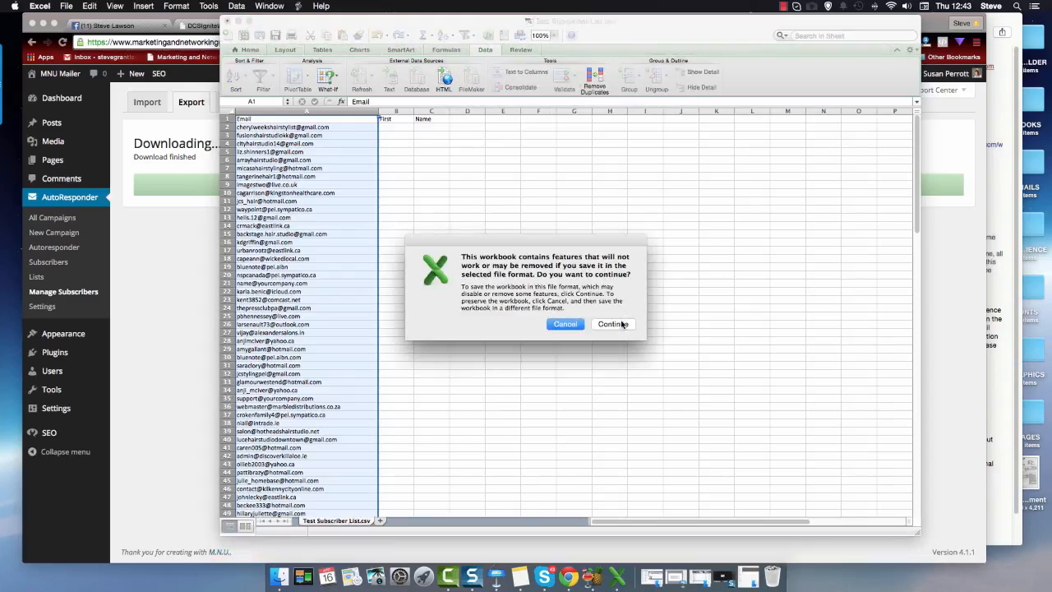
pyautogui.click(612, 324)
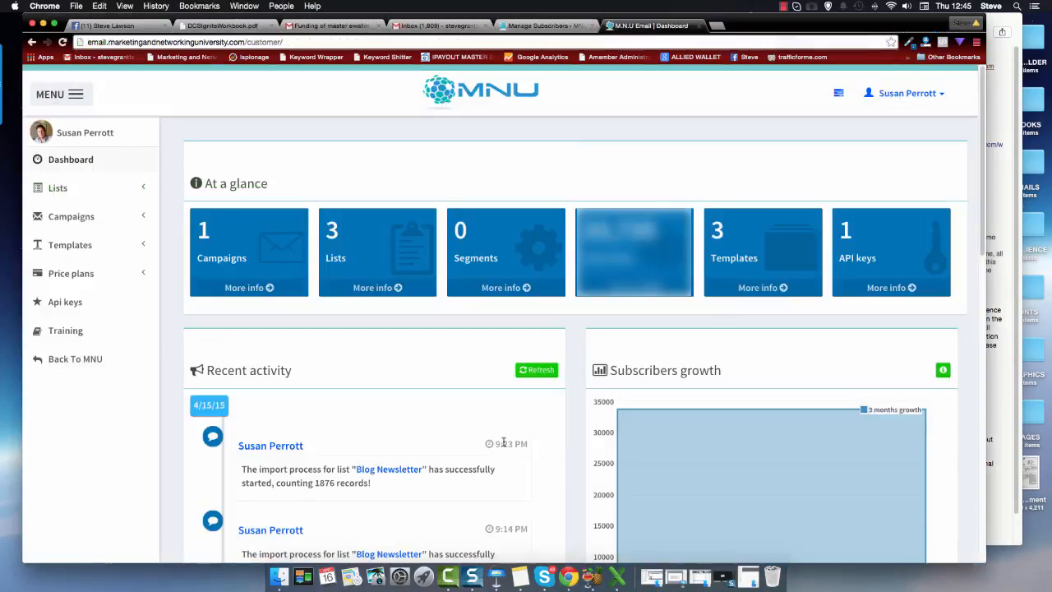
# Step: In the MNU email web app, open a list's subscriber tools and start an import of subscribers from a CSV file
pyautogui.click(140, 189)
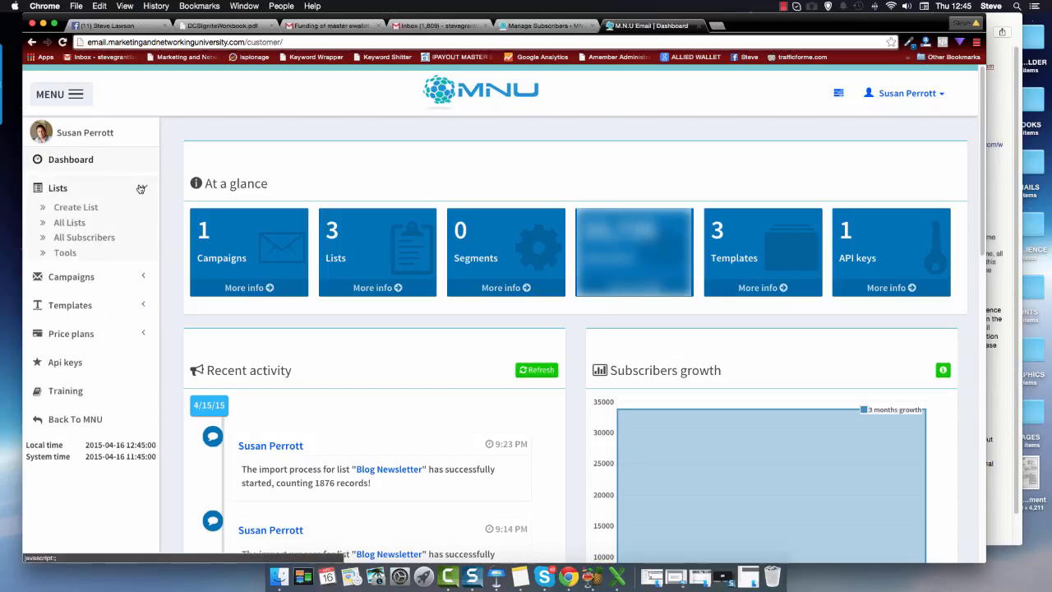
pyautogui.click(67, 222)
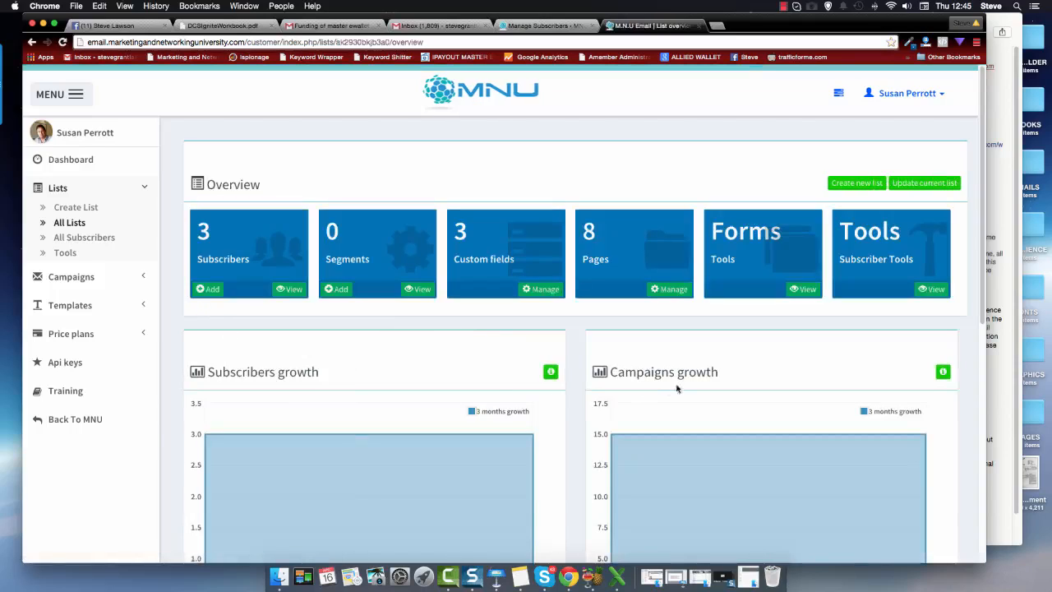
pyautogui.click(933, 289)
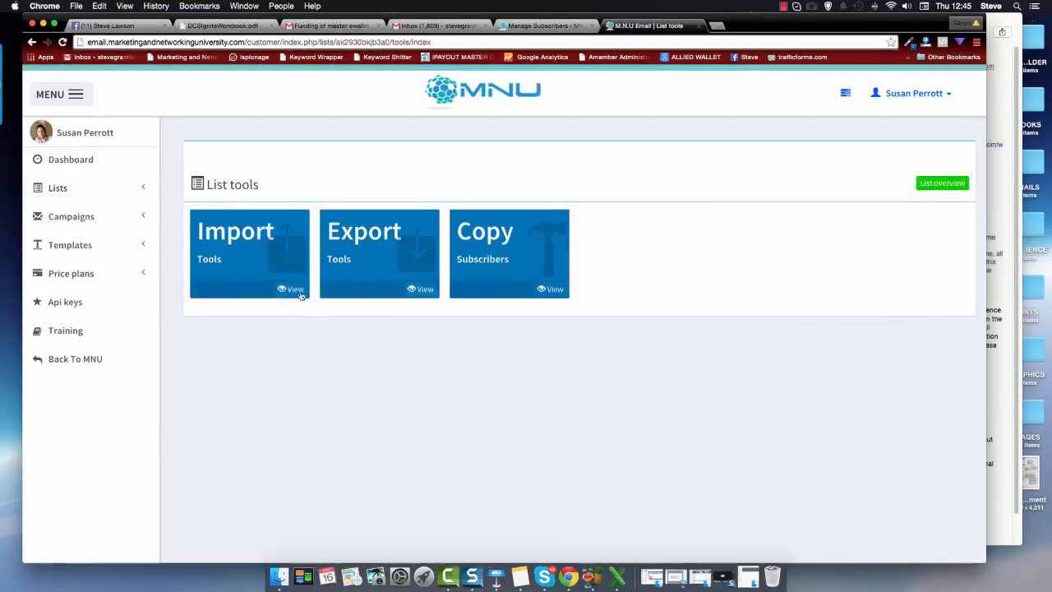
pyautogui.click(290, 288)
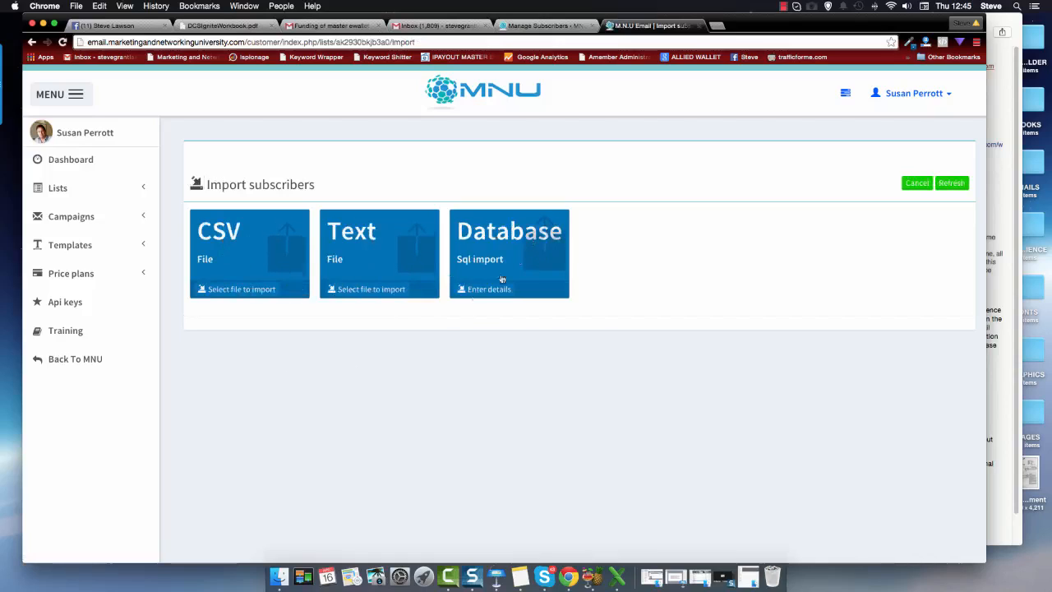
pyautogui.click(235, 290)
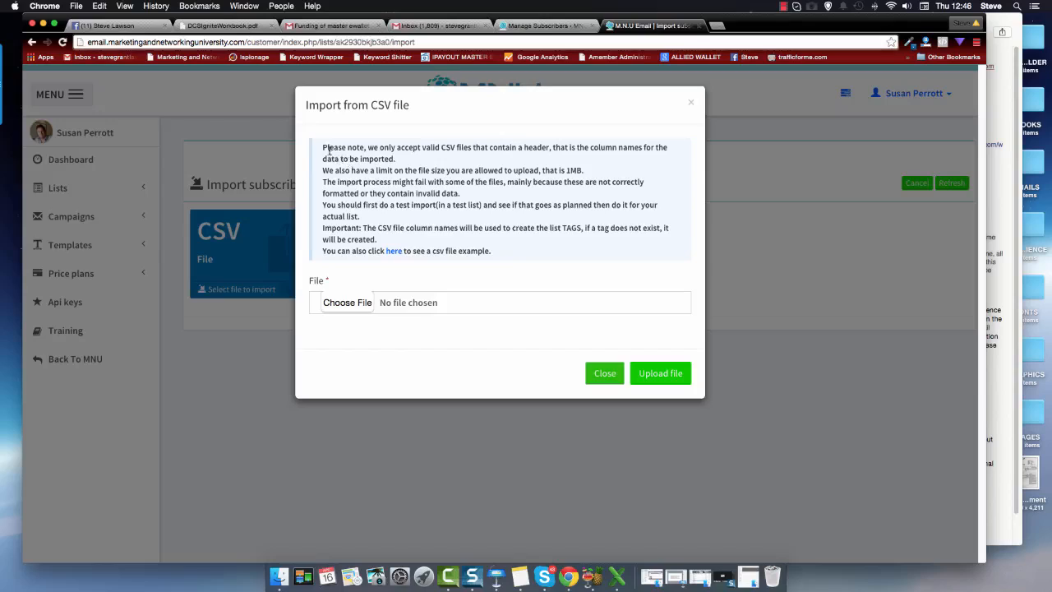
# Step: Review the note on required CSV headers, choose Test Subscriber List.csv from the Desktop, and upload it
pyautogui.moveTo(322, 147); pyautogui.dragTo(416, 153)
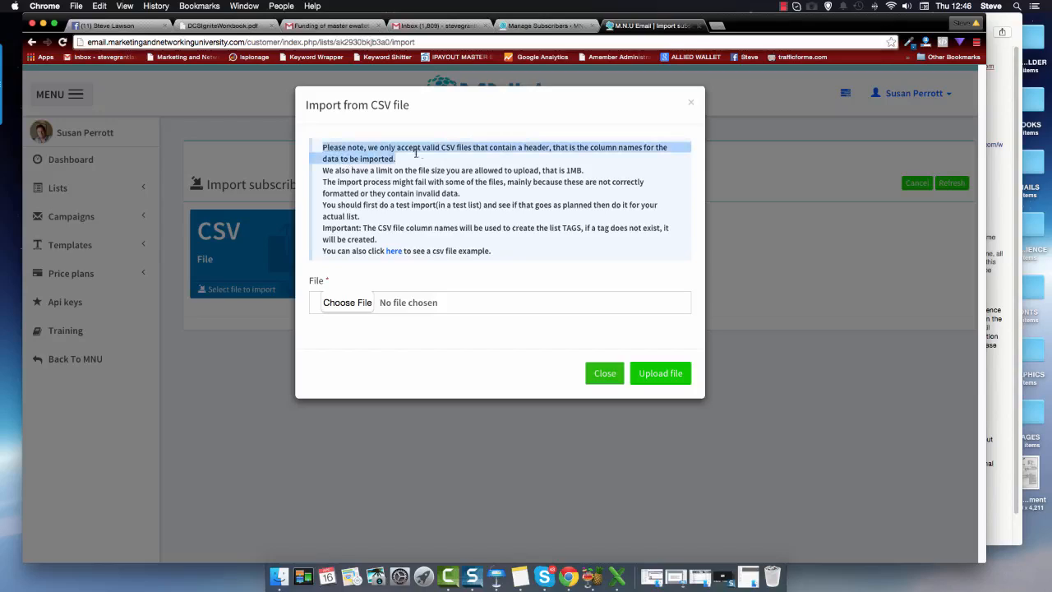
pyautogui.moveTo(481, 153); pyautogui.dragTo(660, 156)
pyautogui.click(343, 303)
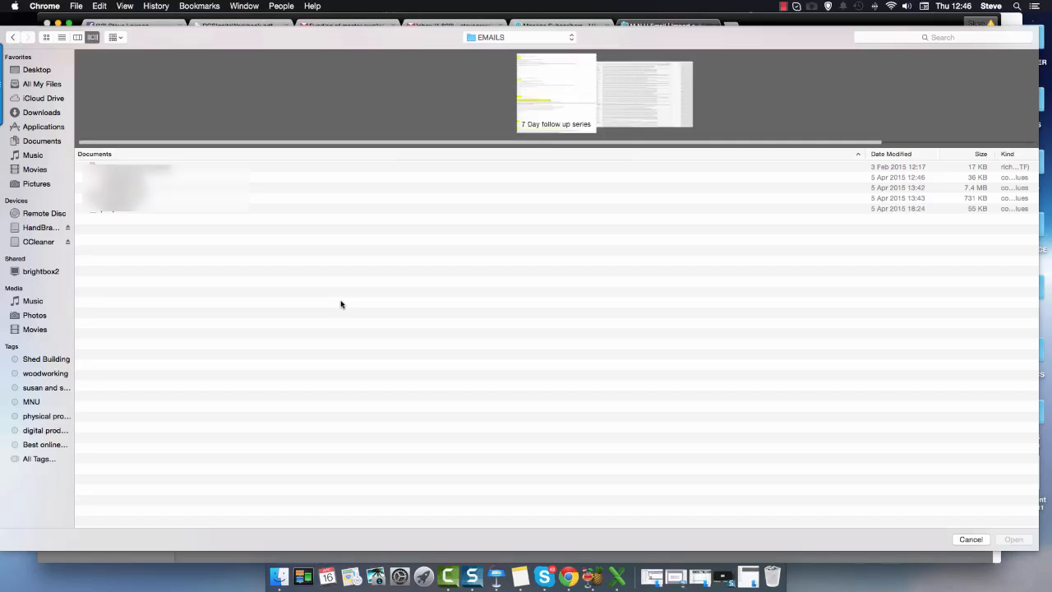
pyautogui.click(38, 70)
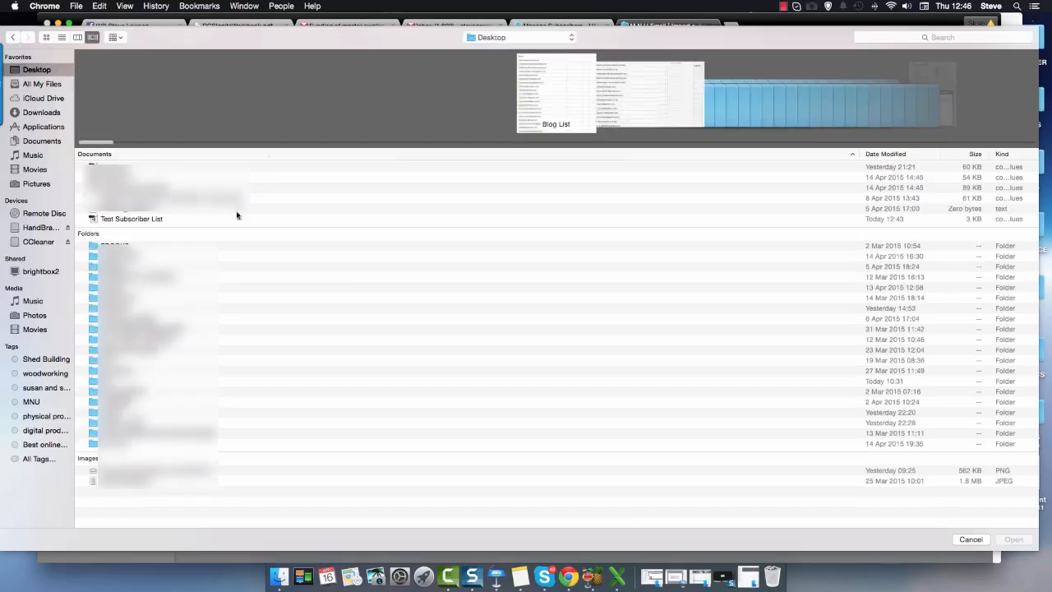
pyautogui.click(122, 221)
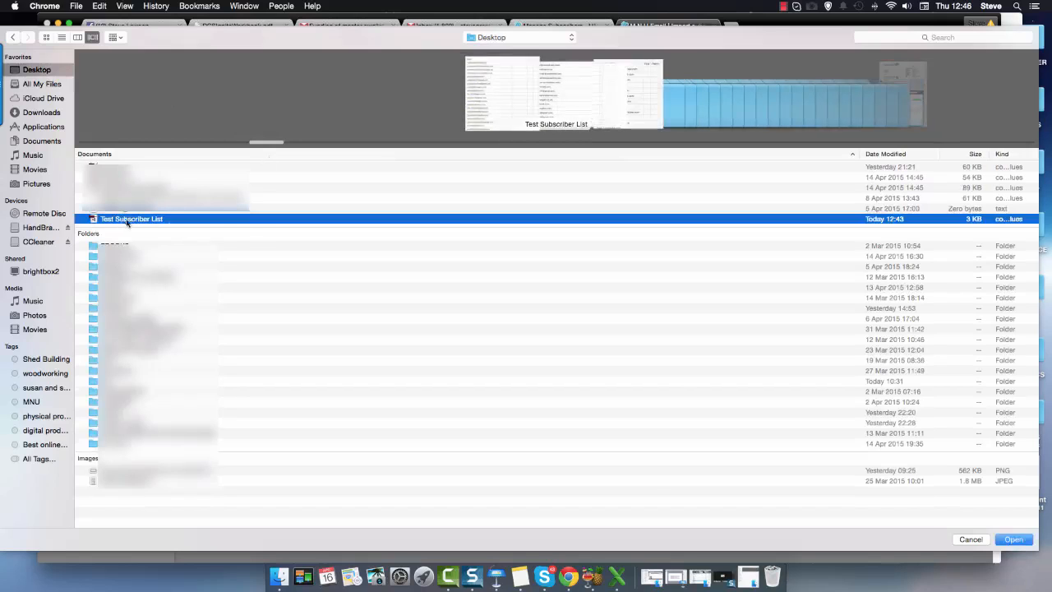
pyautogui.click(1016, 539)
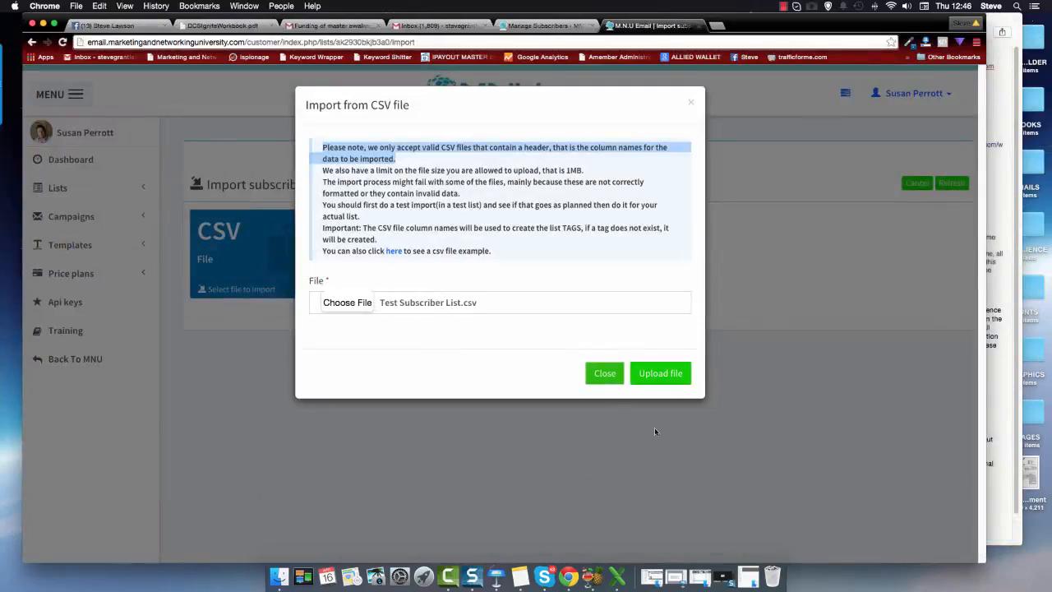
pyautogui.click(657, 375)
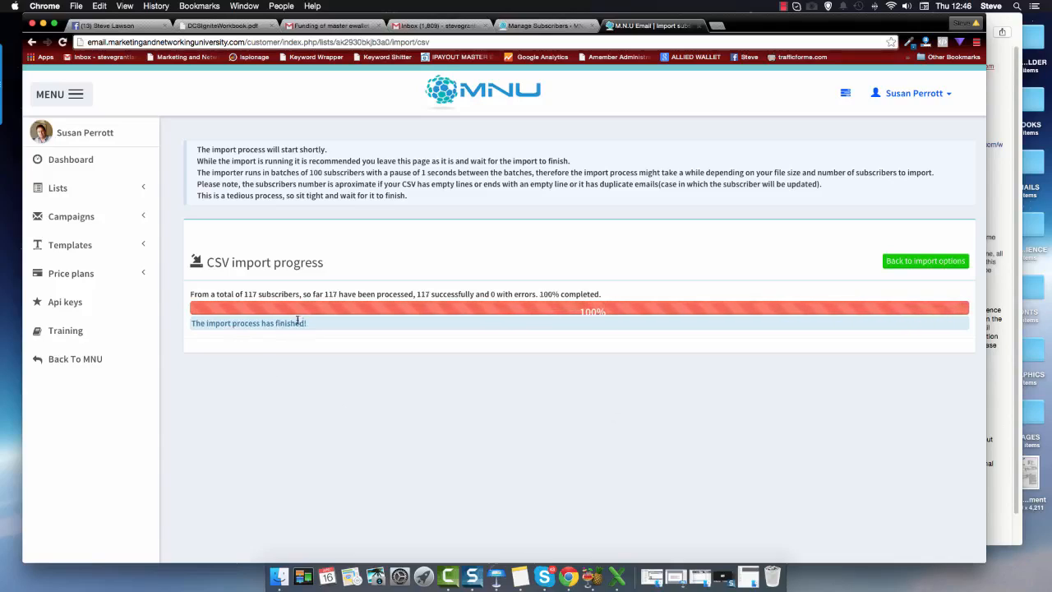
# Step: Open the overview of all subscriber lists
pyautogui.click(56, 191)
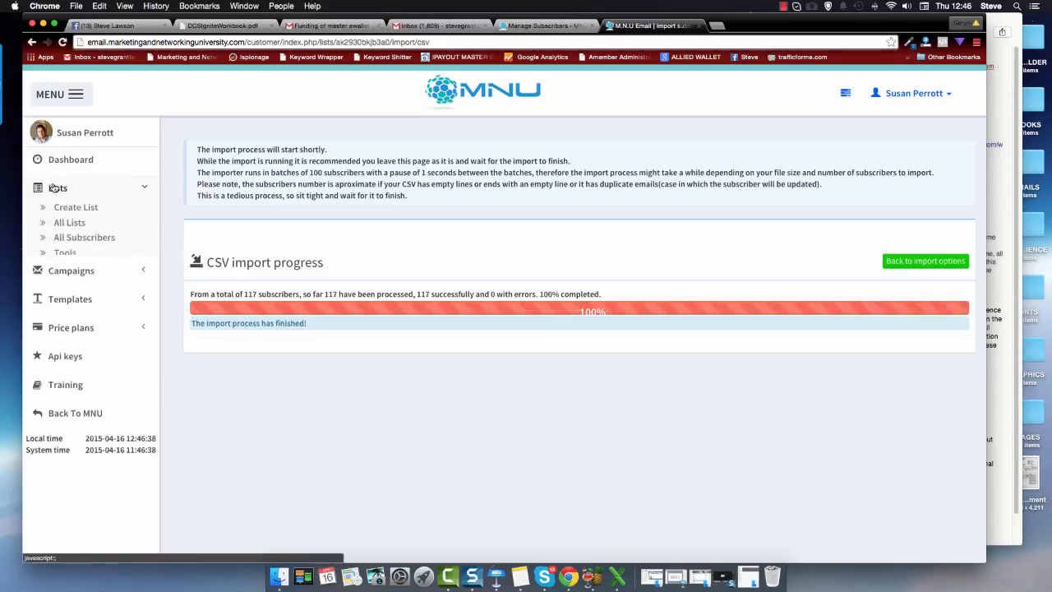
pyautogui.click(62, 223)
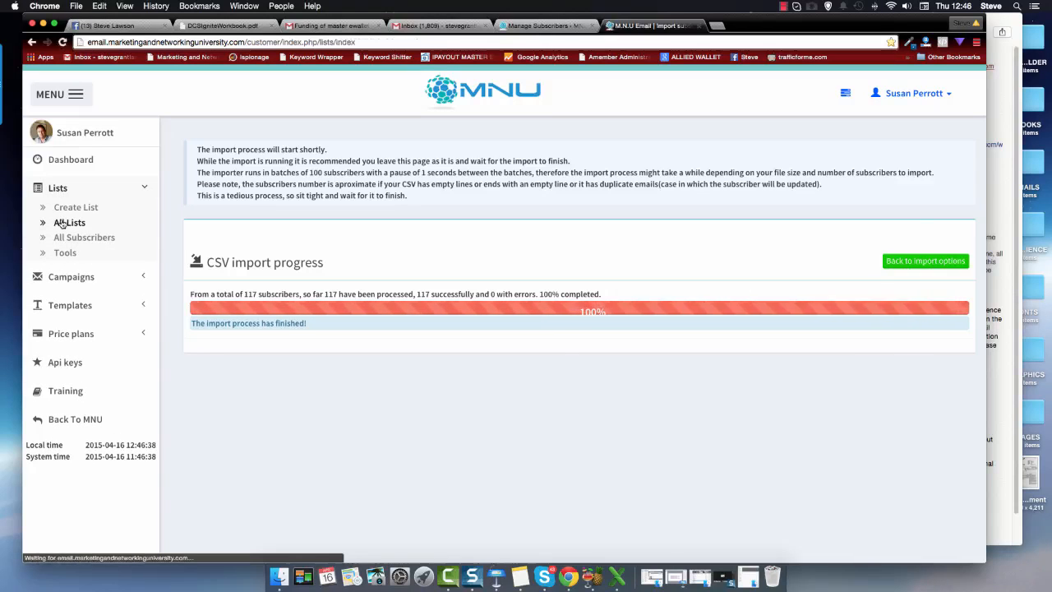